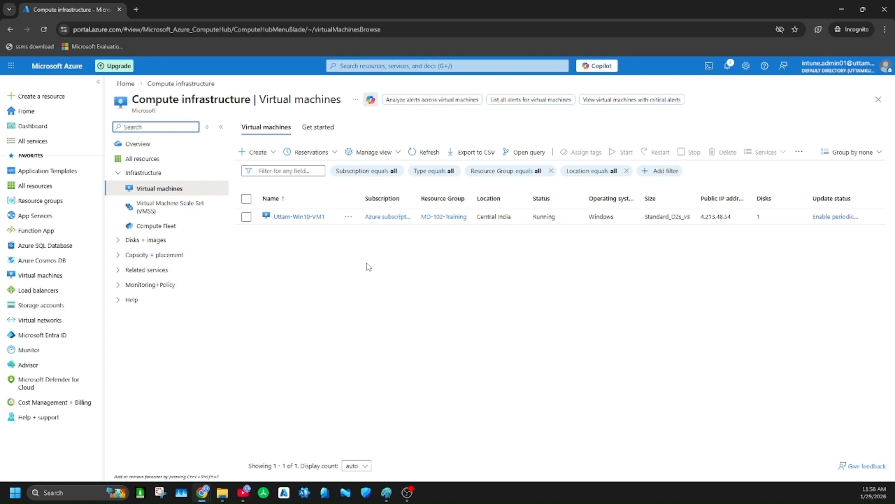
Step: Open the connection settings of the existing Win10-VM1 virtual machine and copy its public IP address
left_click(299, 217)
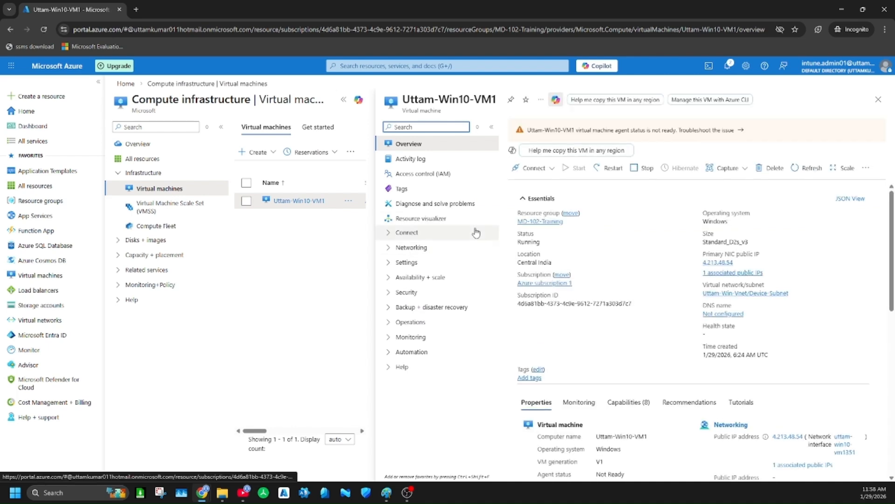
left_click(545, 172)
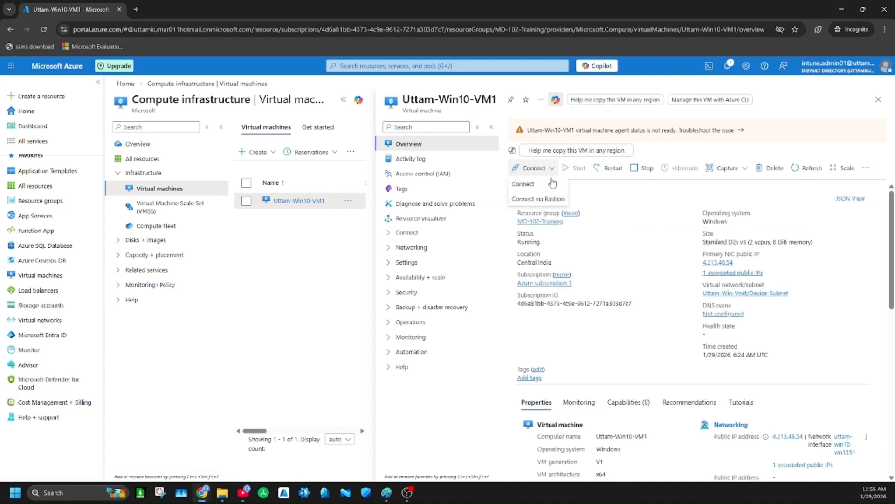
left_click(541, 183)
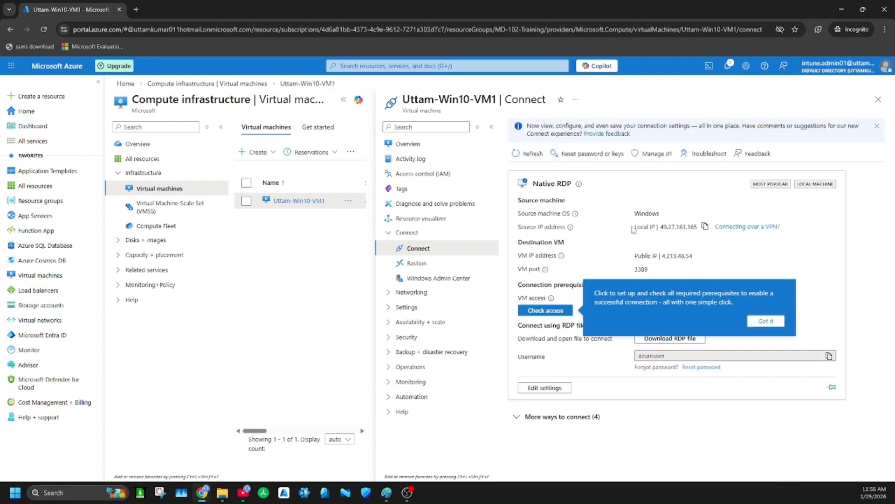
left_click(768, 322)
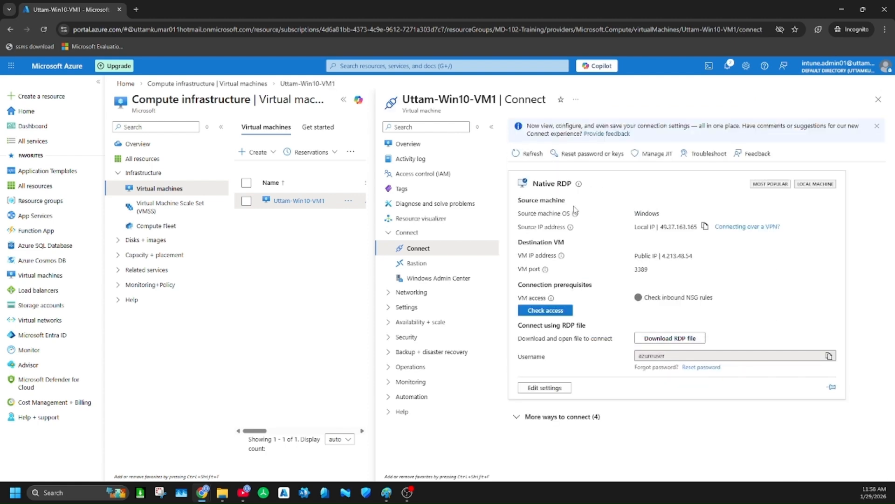
left_click(344, 102)
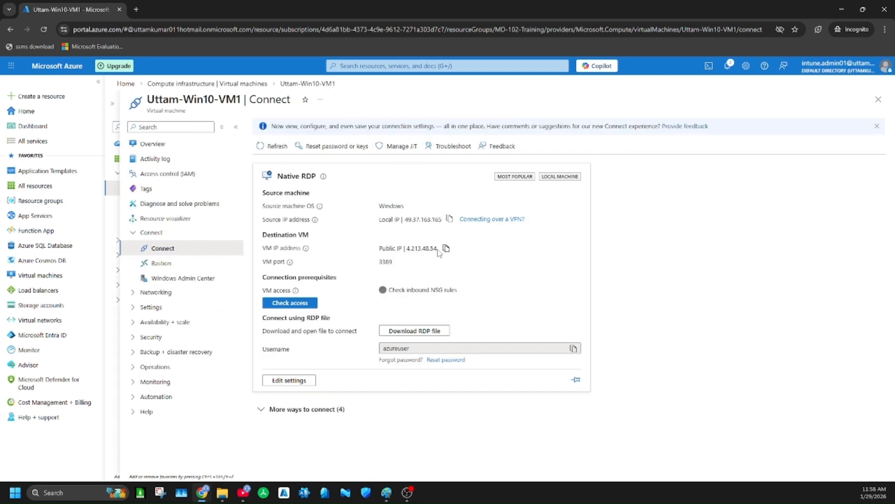
left_click(446, 247)
Step: Launch Remote Desktop Connection (mstsc) and start a connection to the copied address 4.213.48.54
left_click(15, 492)
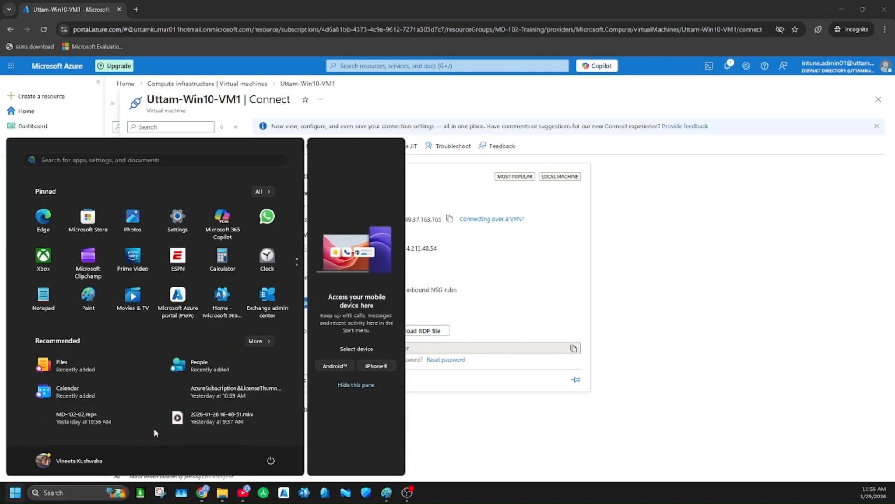
type("mst")
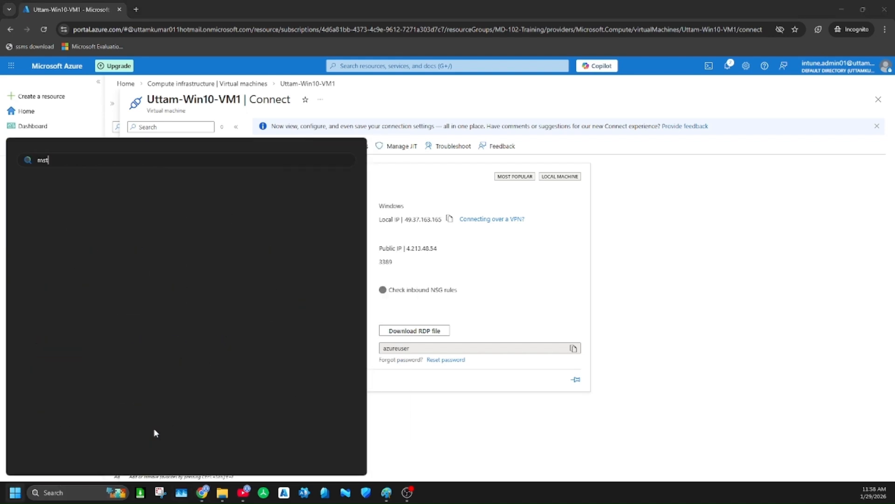
type("sc")
key("Return")
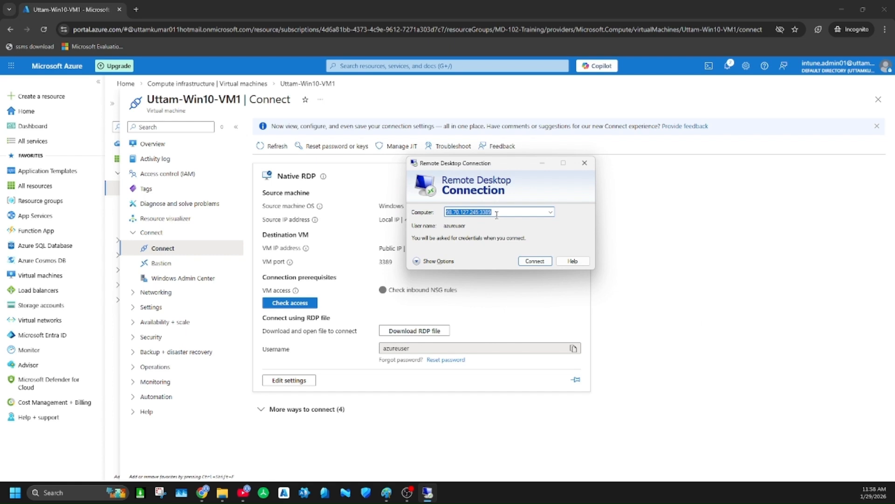
key("ctrl+v")
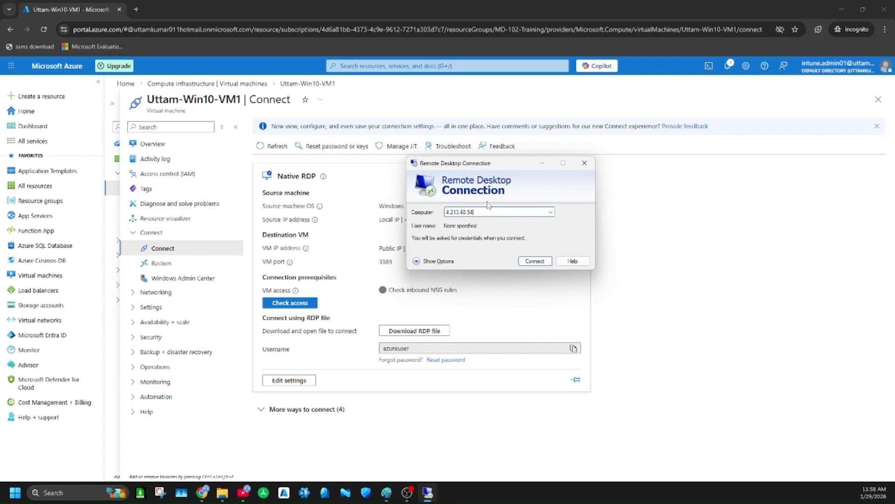
left_click(535, 261)
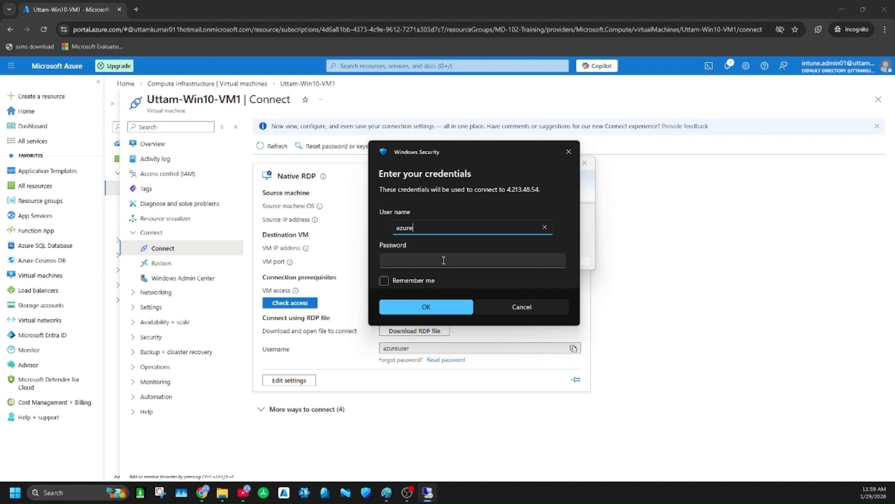
Step: Sign in to the remote computer as azureuser with the account password and accept the untrusted certificate
left_click(444, 260)
type("••")
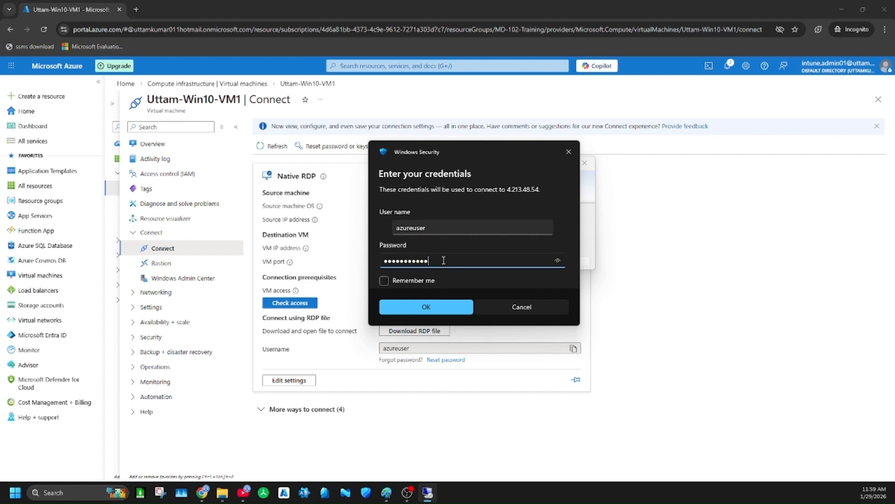
key("Return")
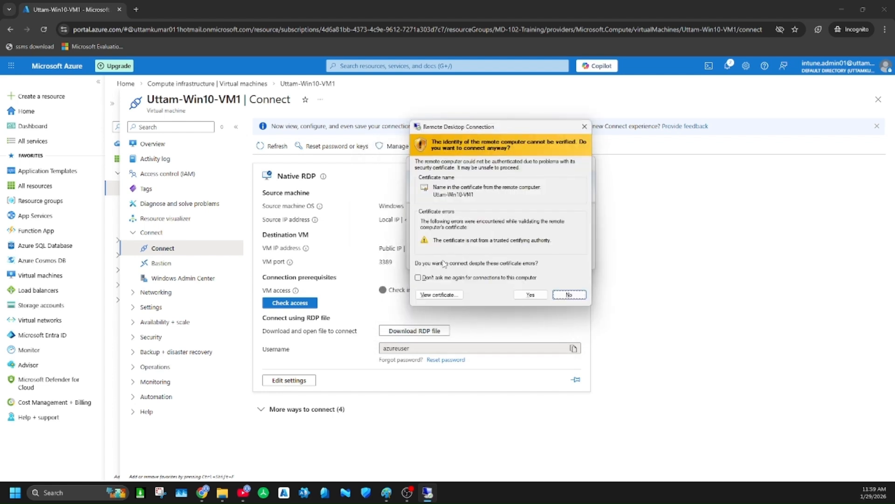
left_click(529, 295)
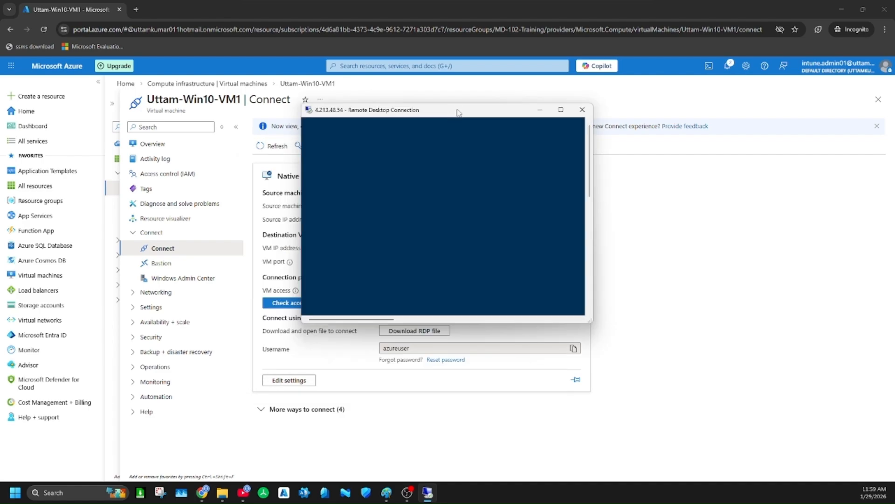
Step: Maximize the remote session with a shortened connection bar, and minimize it to return to the Azure portal
left_click(561, 111)
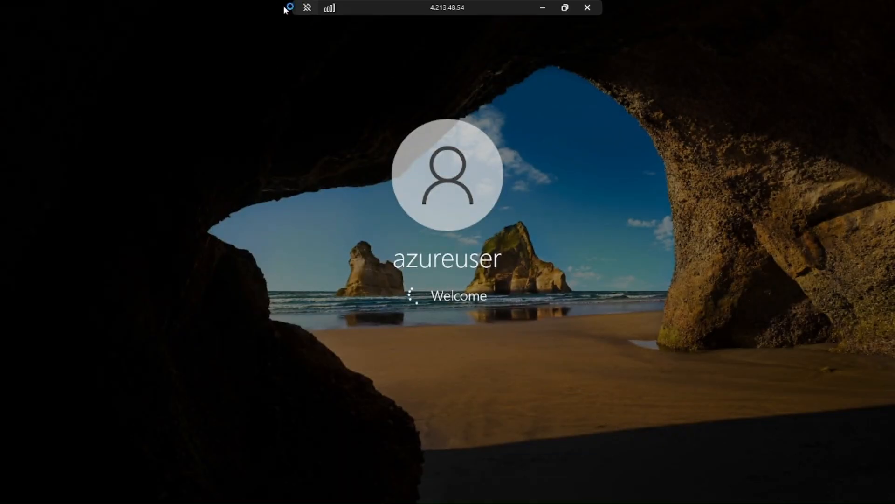
left_click_drag(295, 8, 381, 8)
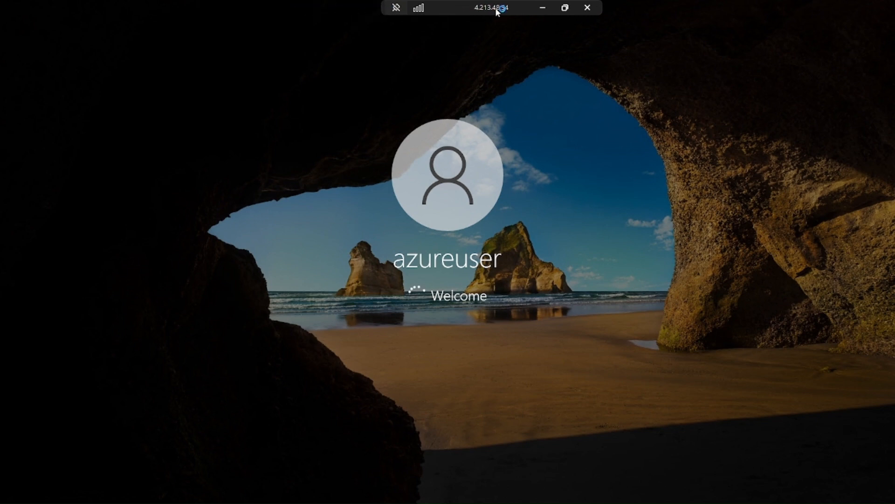
left_click(542, 10)
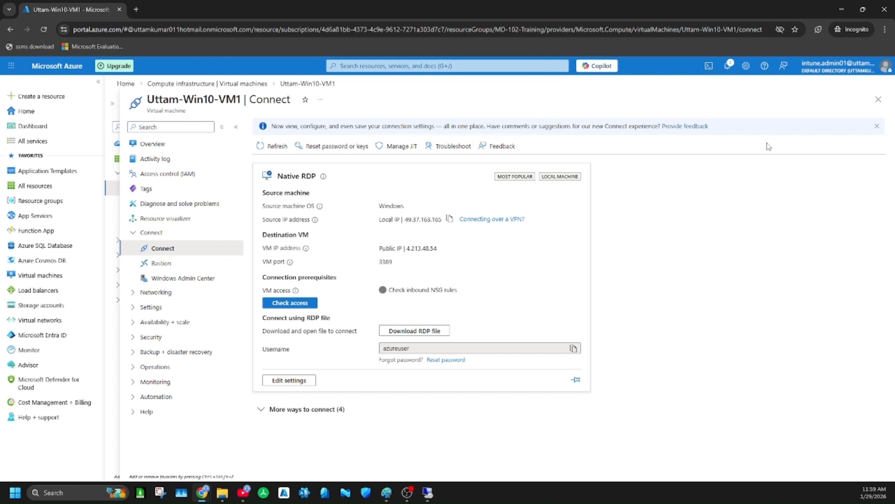
Step: Leave the VM's connection page and start creating a new virtual machine in the MD-102-Training resource group
left_click(878, 99)
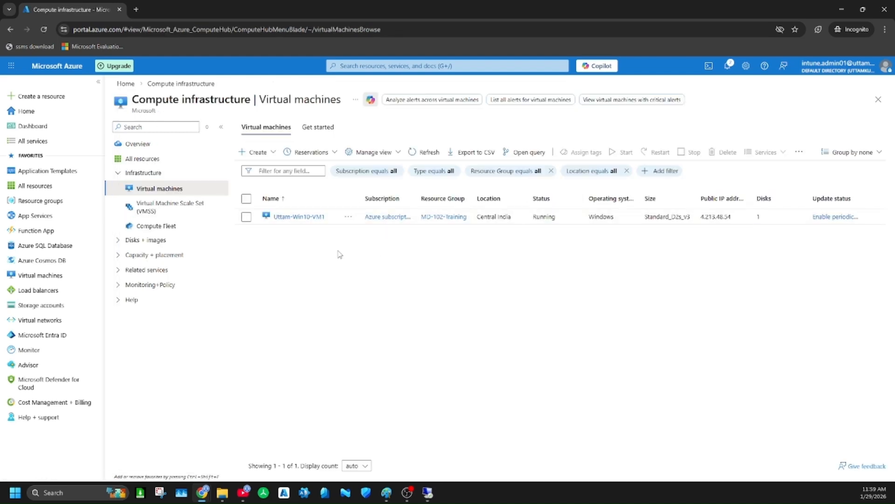
left_click(256, 152)
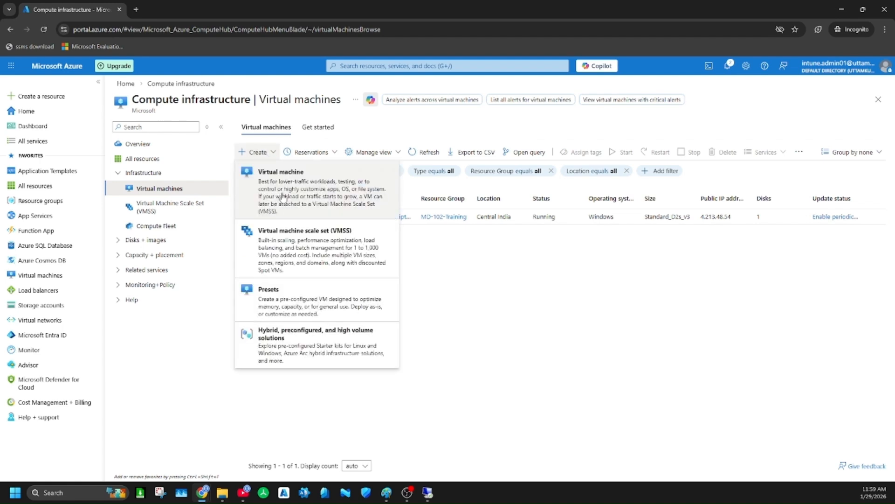
left_click(283, 196)
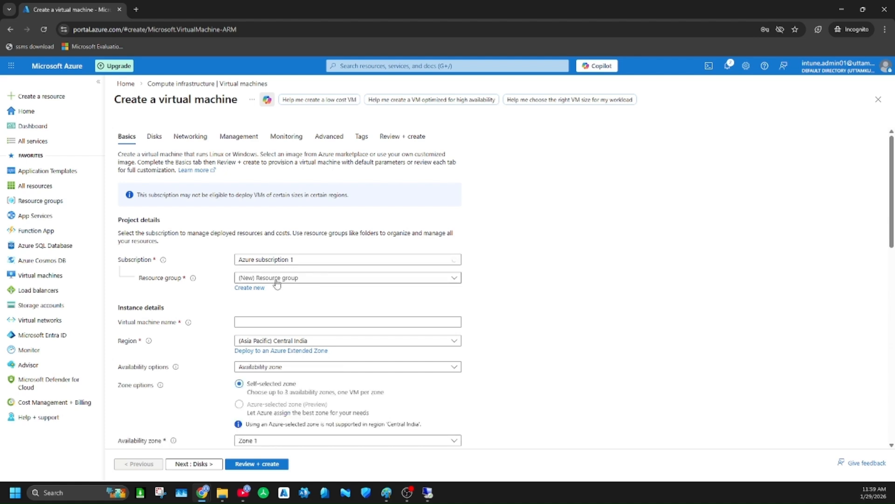
left_click(277, 281)
left_click(280, 309)
Step: Name the virtual machine with the owner's first name plus -Win10-VM2 and set its availability to No infrastructure redundancy required
scroll(360, 299, "down", 2)
left_click(274, 231)
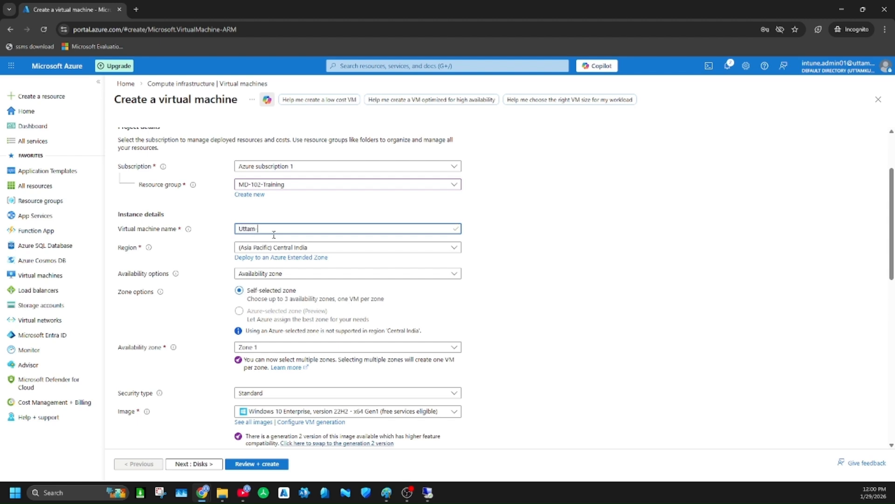
type("-Win")
type("10.")
left_click(336, 275)
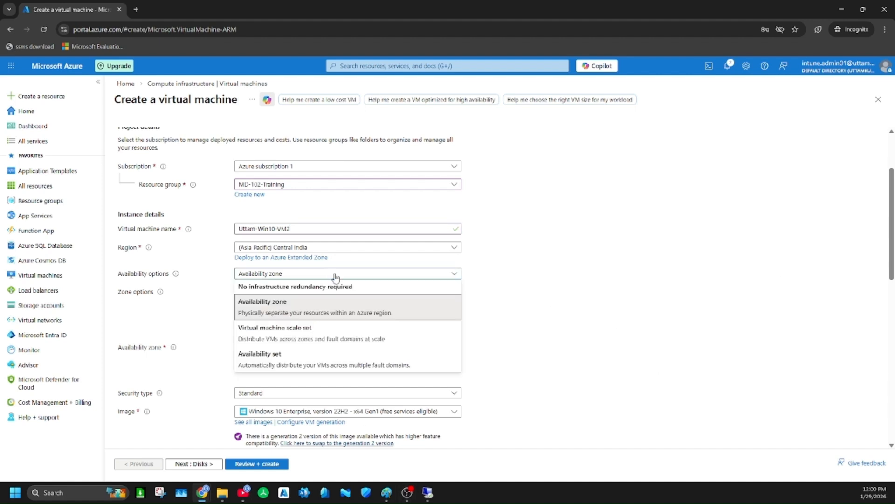
left_click(295, 286)
Step: Set up the administrator account with the username azureuser and enter and confirm the account password
scroll(292, 251, "down", 1)
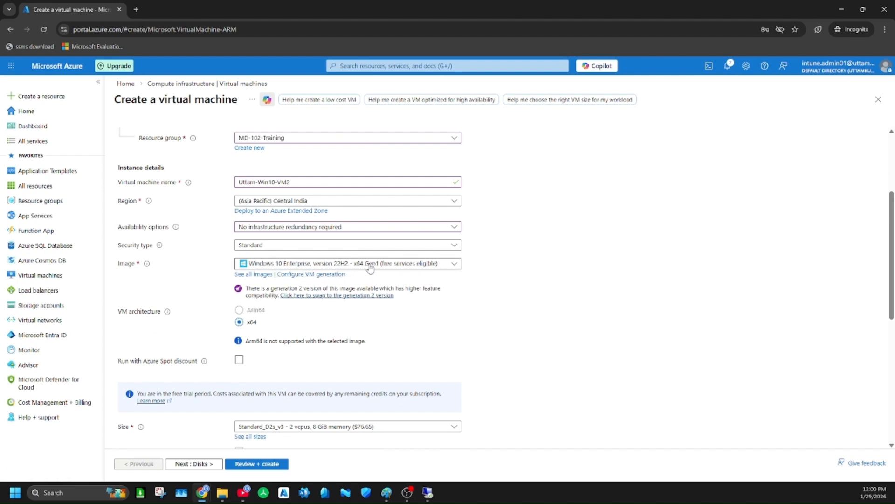
scroll(368, 275, "down", 3)
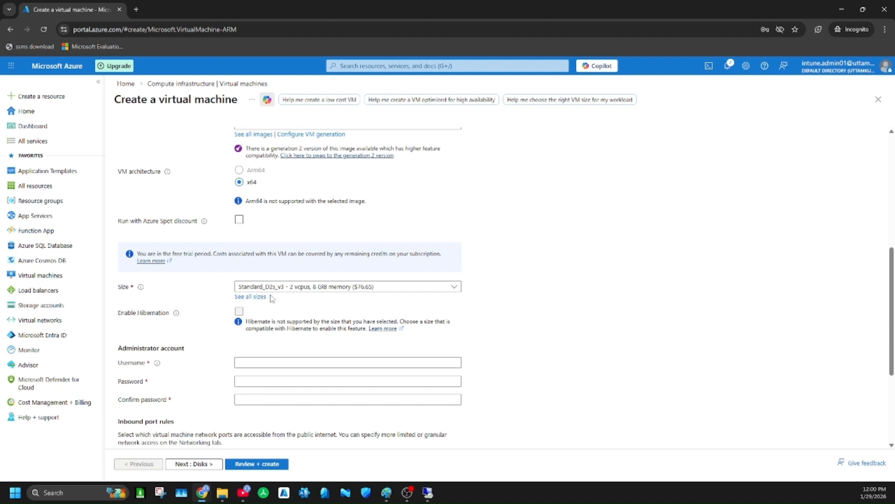
scroll(301, 299, "up", 3)
scroll(299, 329, "down", 4)
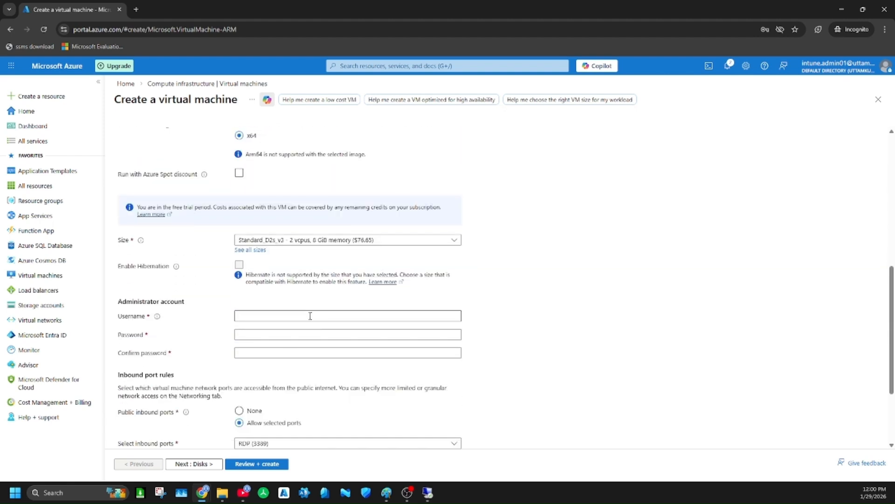
left_click(279, 317)
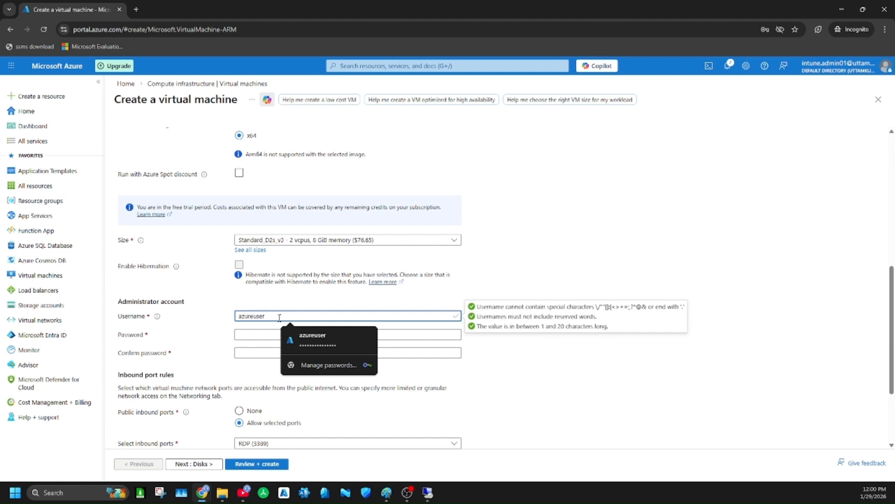
type("azureuser")
key("Tab")
type("•••••")
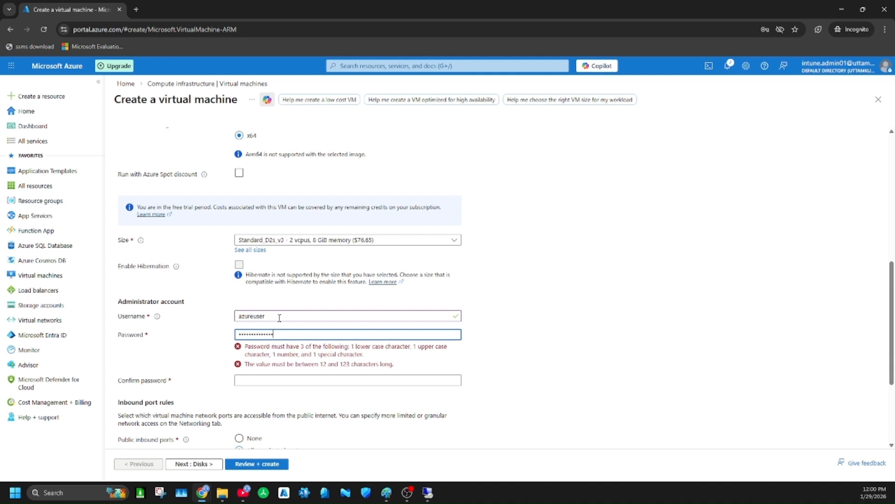
key("Tab")
type("•")
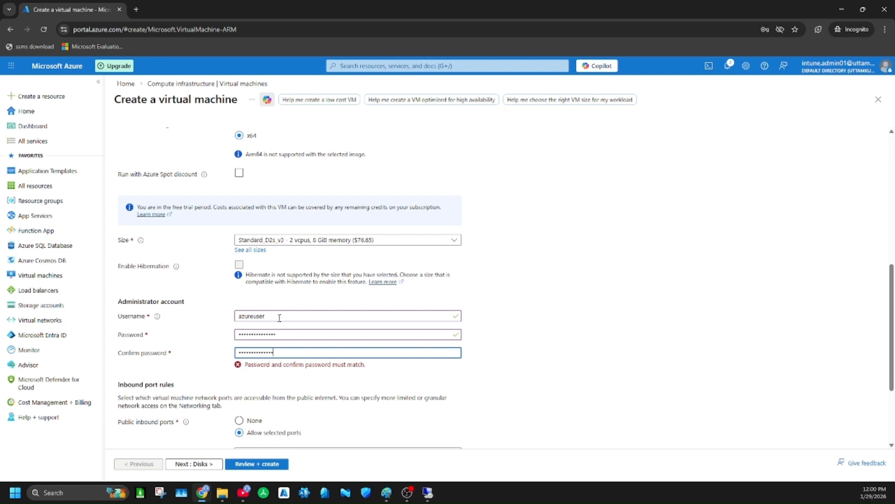
type("•")
Step: Confirm holding an eligible Windows 10/11 license with multi-tenant hosting rights
scroll(425, 331, "down", 2)
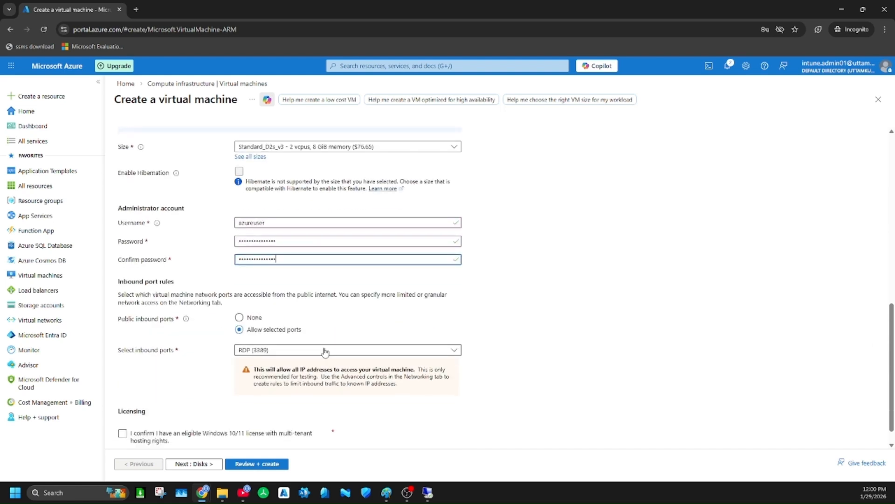
scroll(326, 352, "down", 1)
left_click(123, 411)
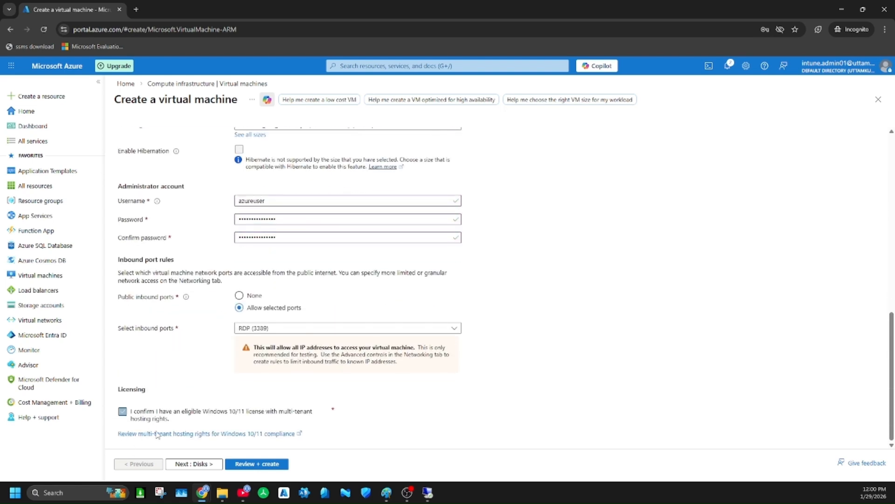
Step: Proceed to the disk settings and set the OS disk type to Standard SSD (locally-redundant storage)
left_click(205, 466)
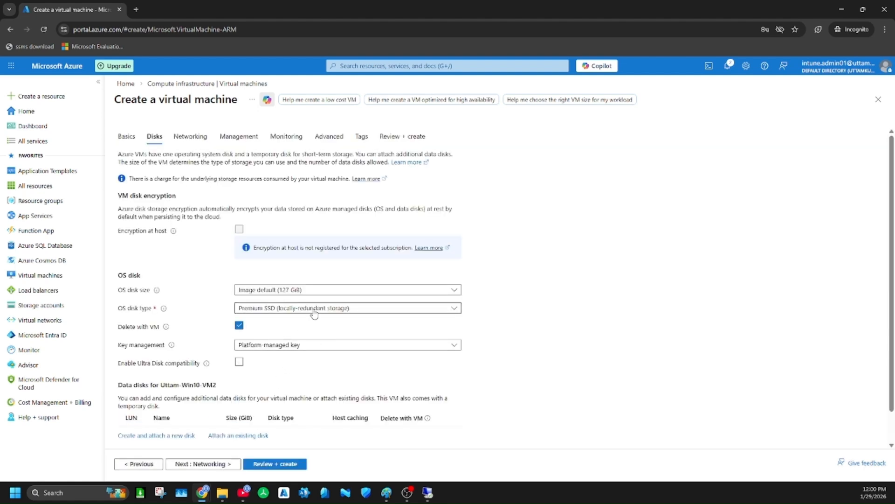
left_click(315, 309)
left_click(298, 180)
scroll(304, 390, "down", 1)
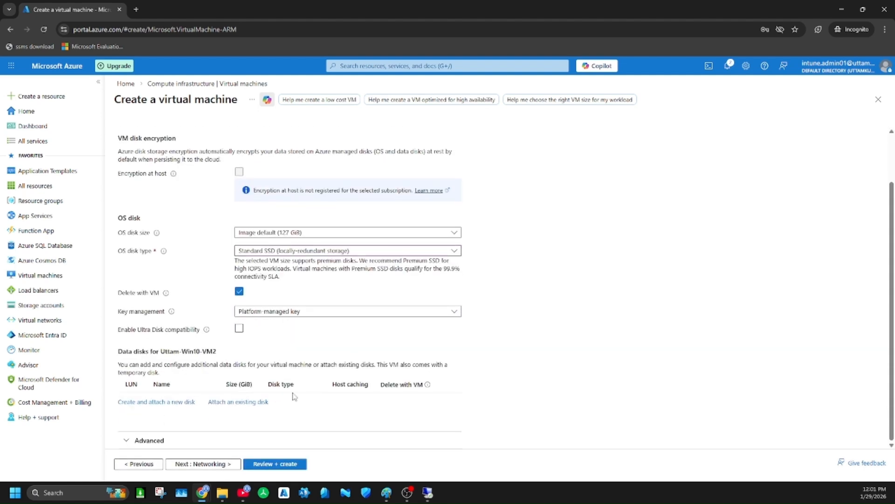
Step: In the networking settings, select the existing Win-Vnet virtual network of MD-102-Training and its Device-Subnet
left_click(209, 464)
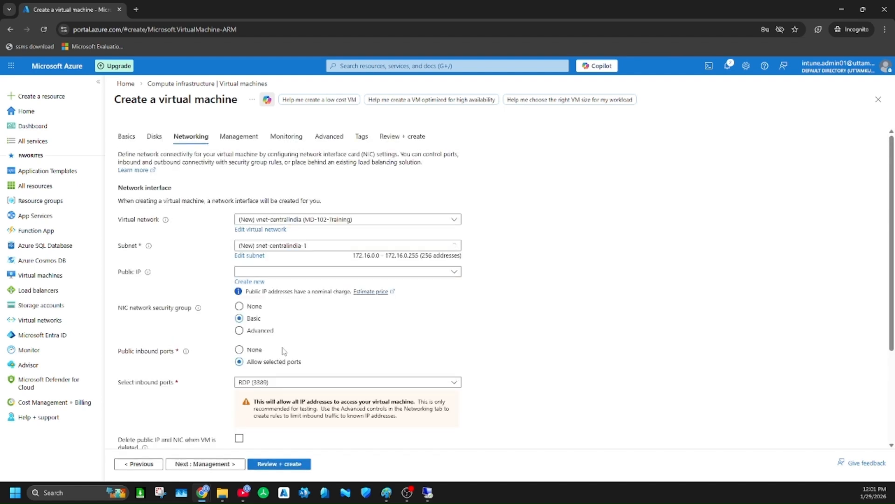
left_click(335, 222)
left_click(340, 266)
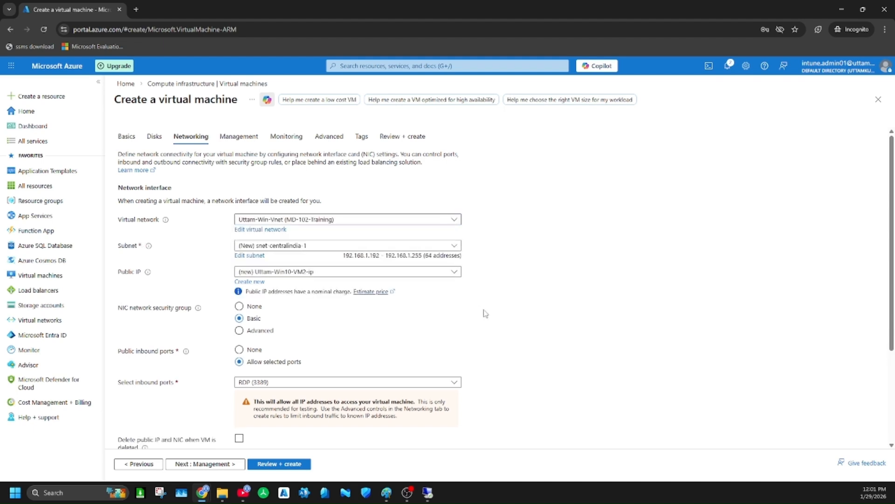
left_click(302, 247)
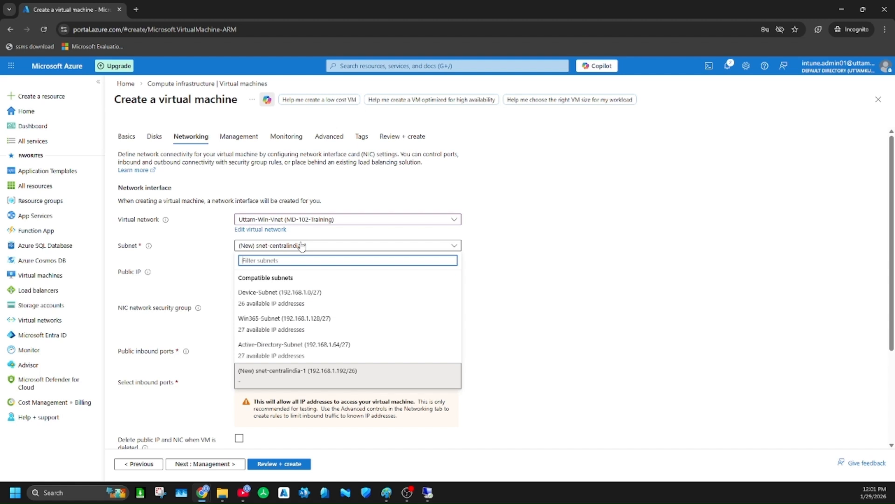
left_click(302, 305)
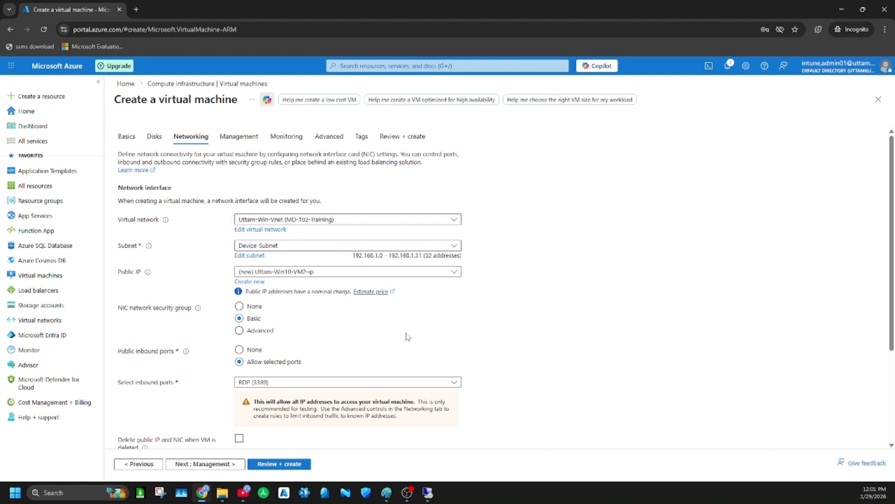
Step: Enable deletion of the public IP and NIC together with the VM, dismissing the battery notice
scroll(503, 323, "down", 2)
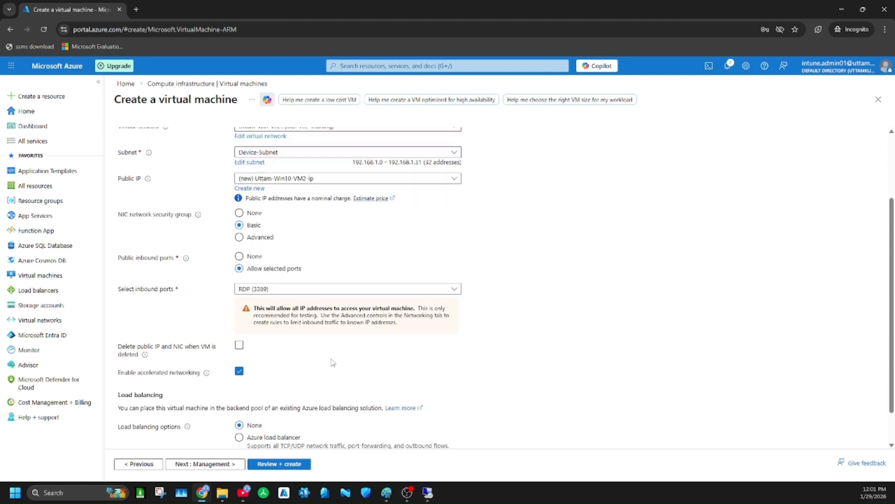
scroll(249, 289, "down", 1)
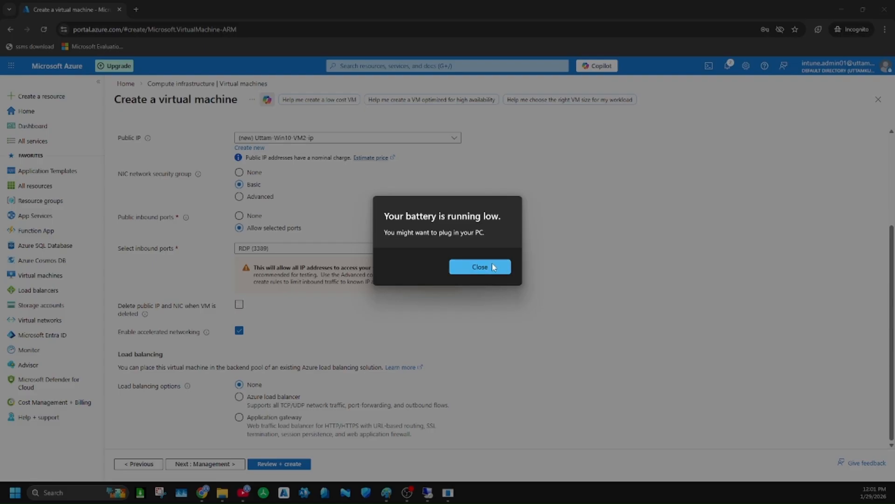
left_click(492, 268)
left_click(239, 305)
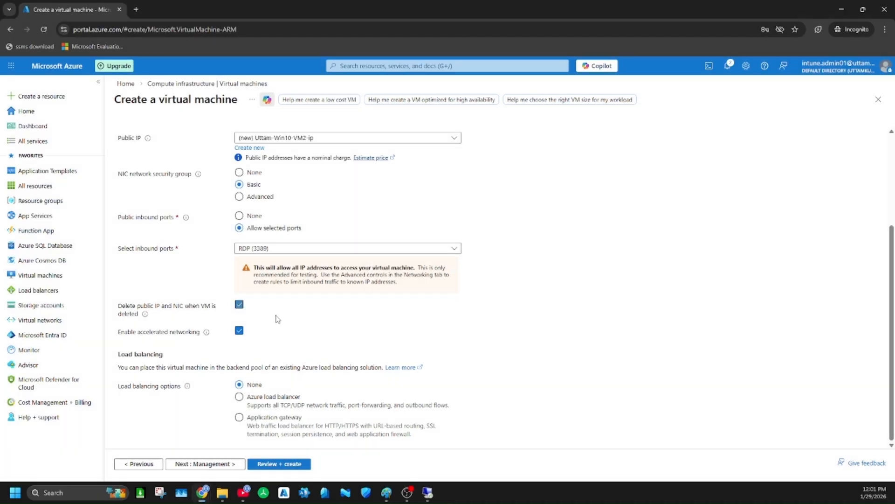
Step: Go through the management settings and proceed to the monitoring settings, keeping the default options
left_click(231, 465)
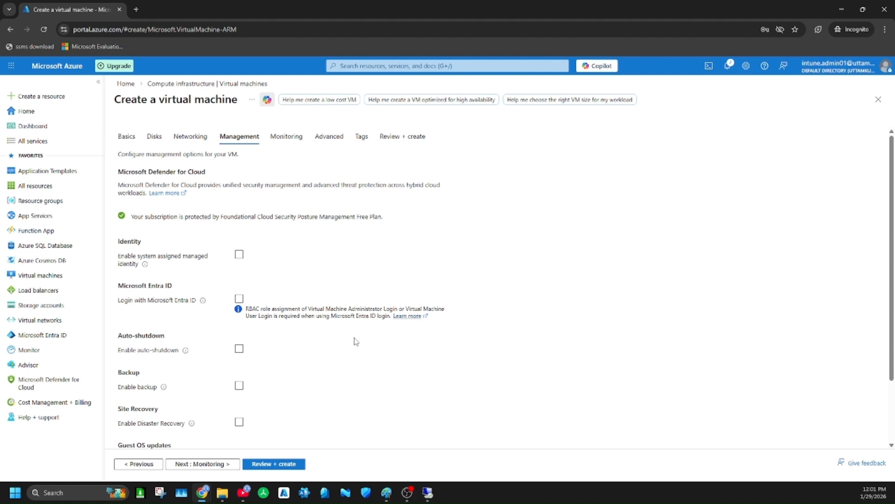
scroll(334, 325, "down", 2)
scroll(325, 351, "up", 2)
scroll(325, 350, "down", 2)
left_click(226, 464)
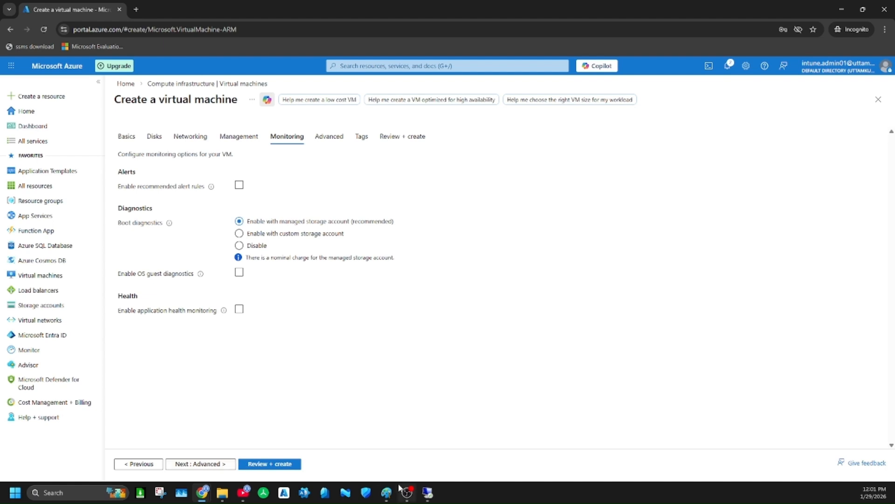
mouse_move(400, 487)
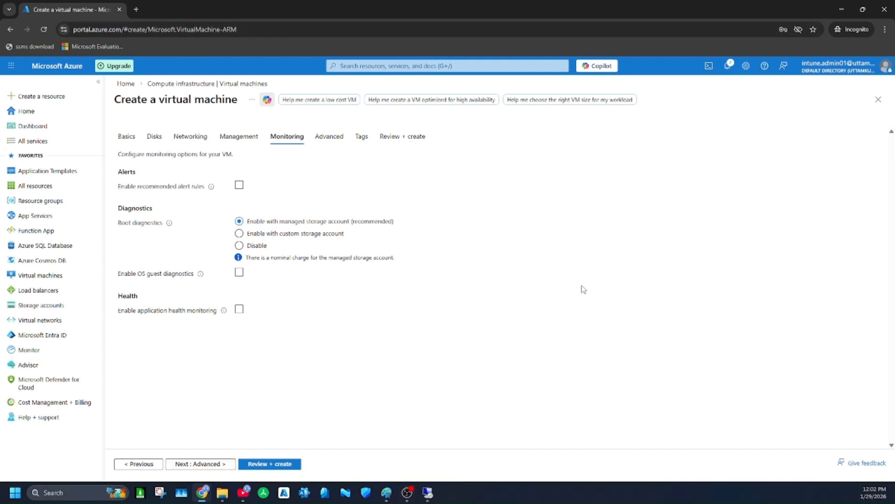
Step: Go through the advanced settings and tags without adding anything and proceed to the final review
left_click(215, 464)
scroll(242, 287, "down", 7)
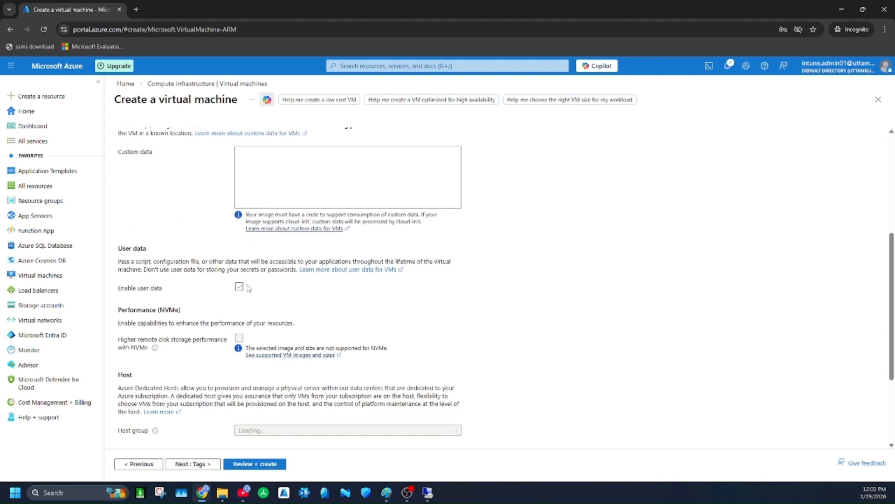
scroll(254, 310, "down", 1)
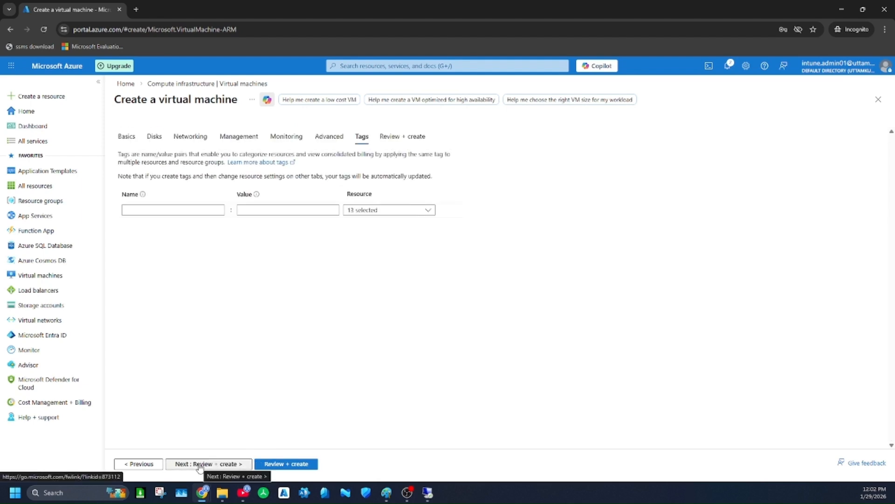
left_click(200, 464)
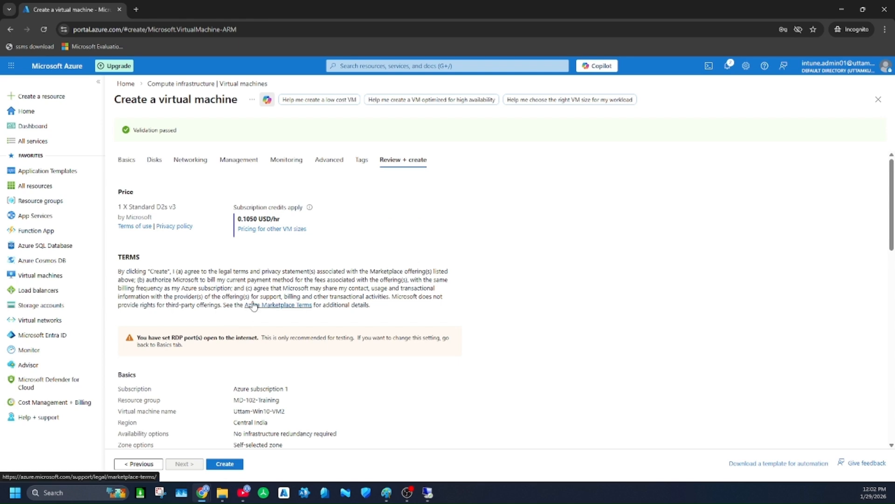
Step: Review the configuration summary of the second Windows 10 VM and create it
scroll(259, 312, "down", 5)
scroll(259, 312, "down", 6)
left_click(223, 465)
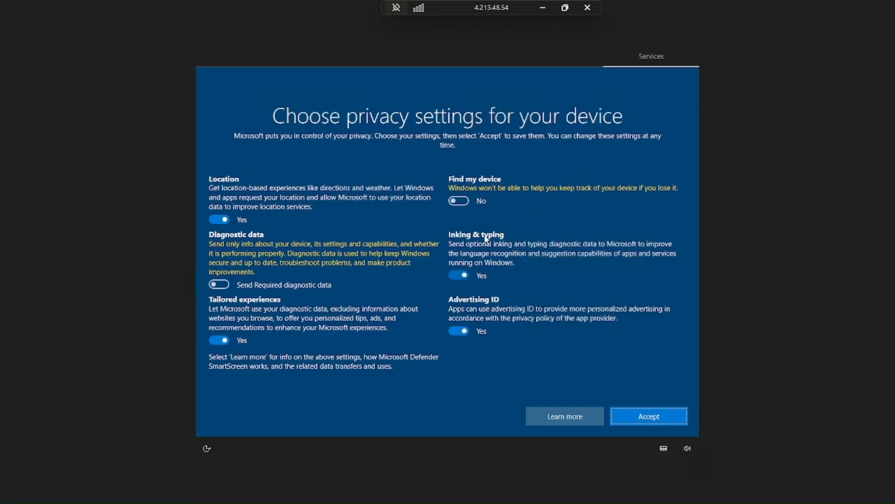
Step: In the Remote Desktop session, accept the privacy settings with Inking & typing off, continue past the Edge welcome and allow network discovery
left_click(458, 275)
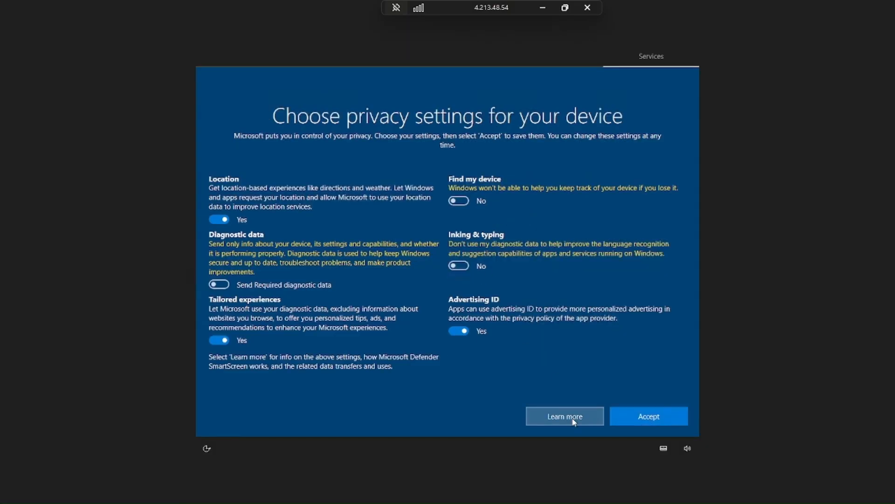
left_click(650, 419)
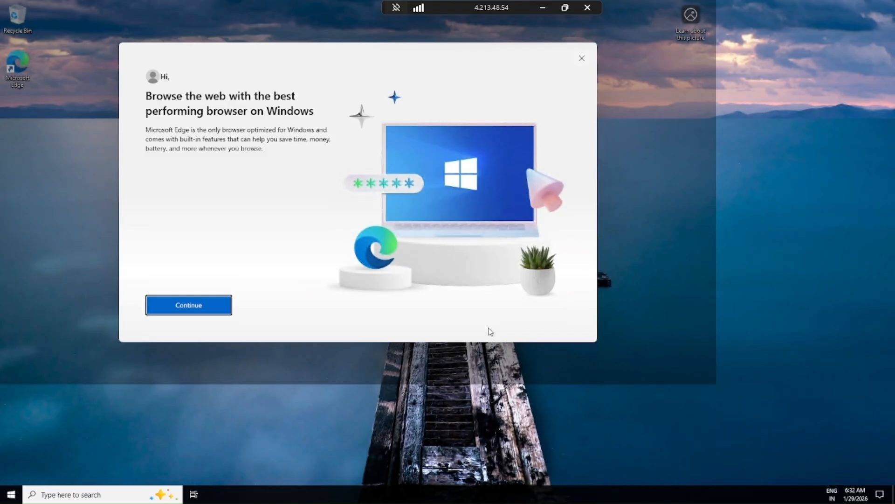
left_click(205, 305)
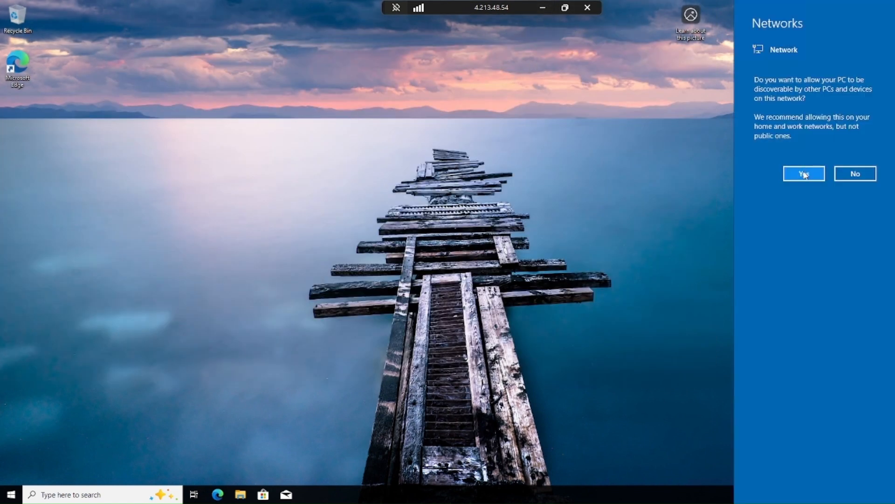
left_click(802, 174)
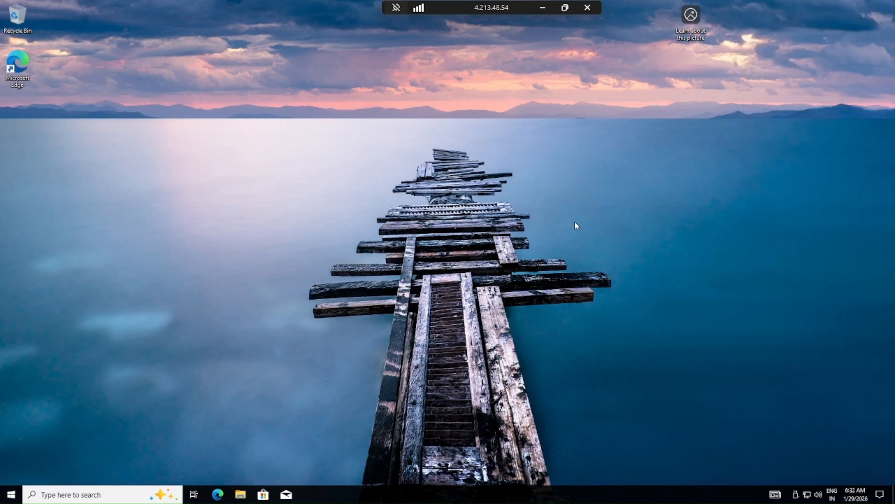
Step: Minimize the remote session to return to the Azure portal and check the VM deployment's progress in the notifications
left_click(542, 8)
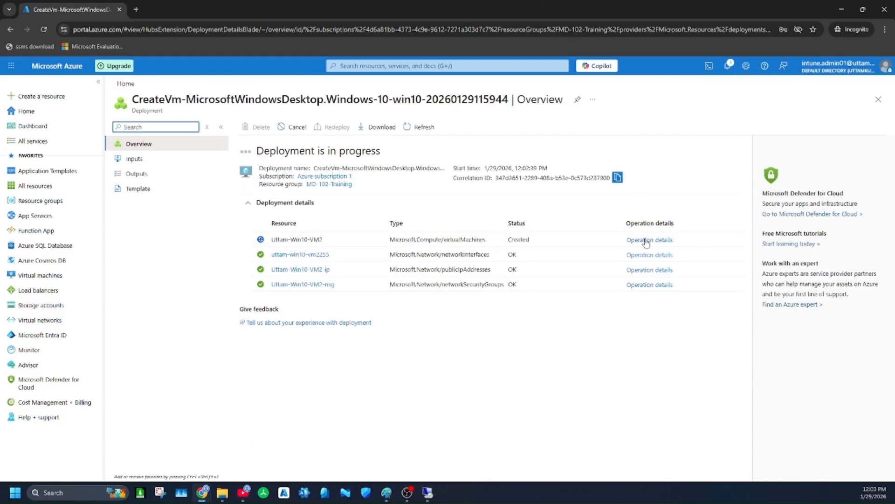
left_click(663, 130)
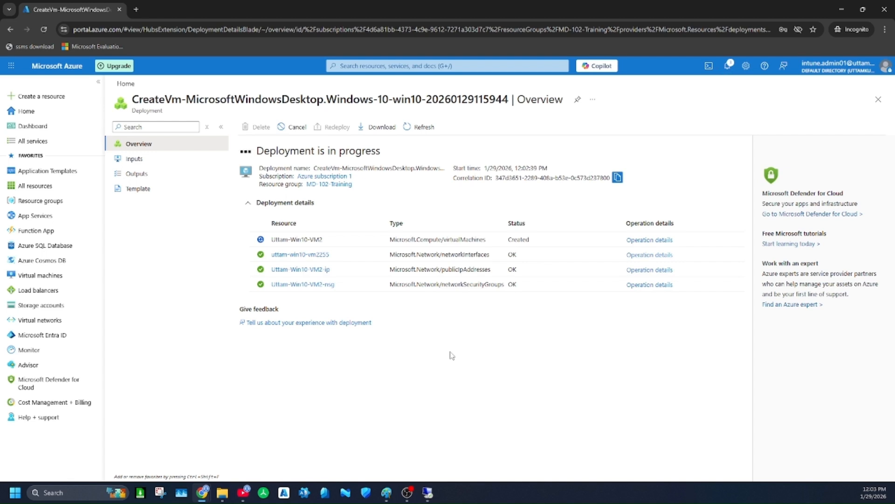
left_click(727, 64)
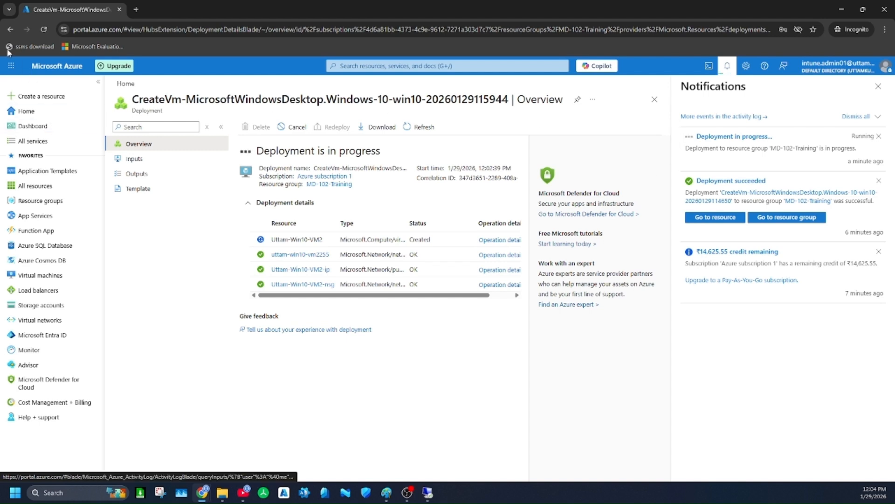
Step: Reload the portal and complete the required account security setup with Microsoft Authenticator as the sign-in method
left_click(44, 29)
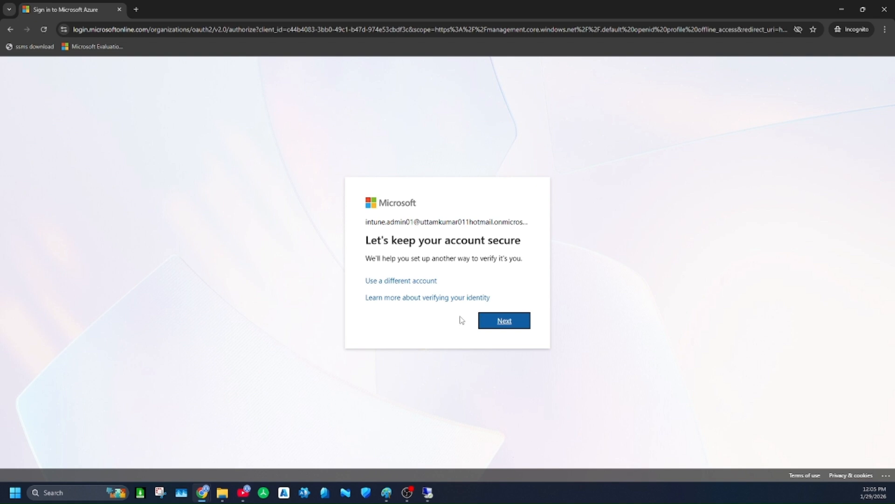
left_click(502, 322)
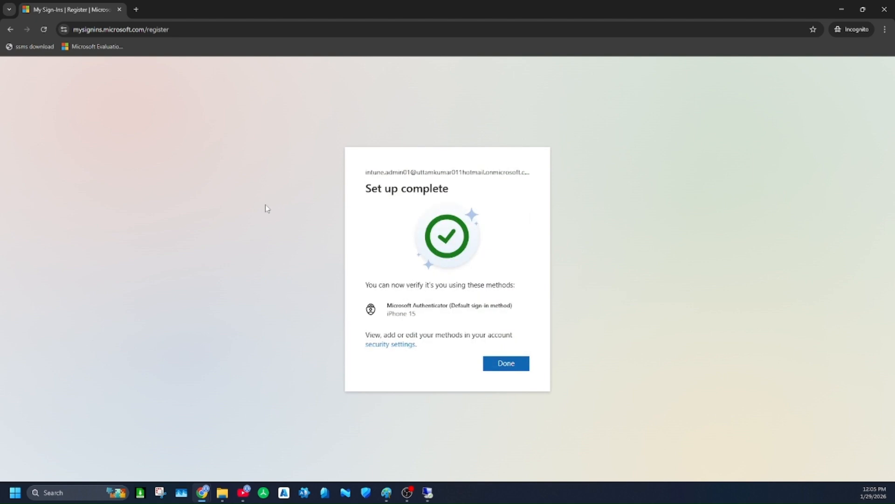
left_click(513, 362)
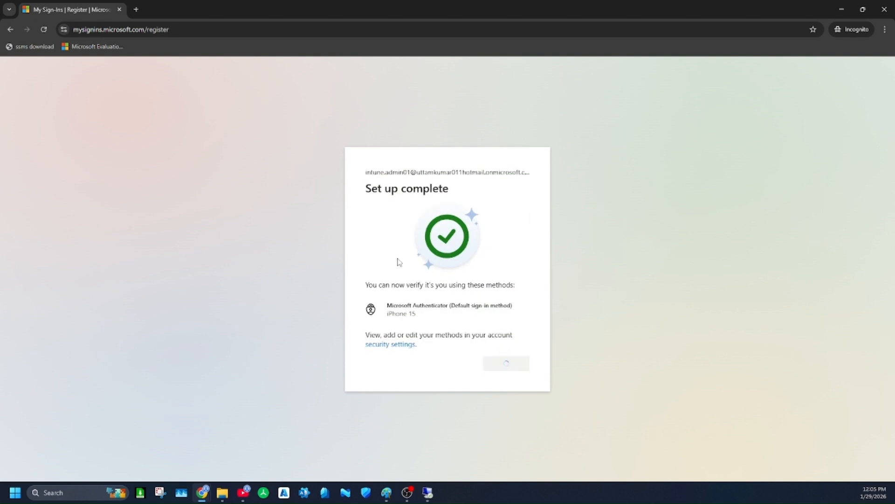